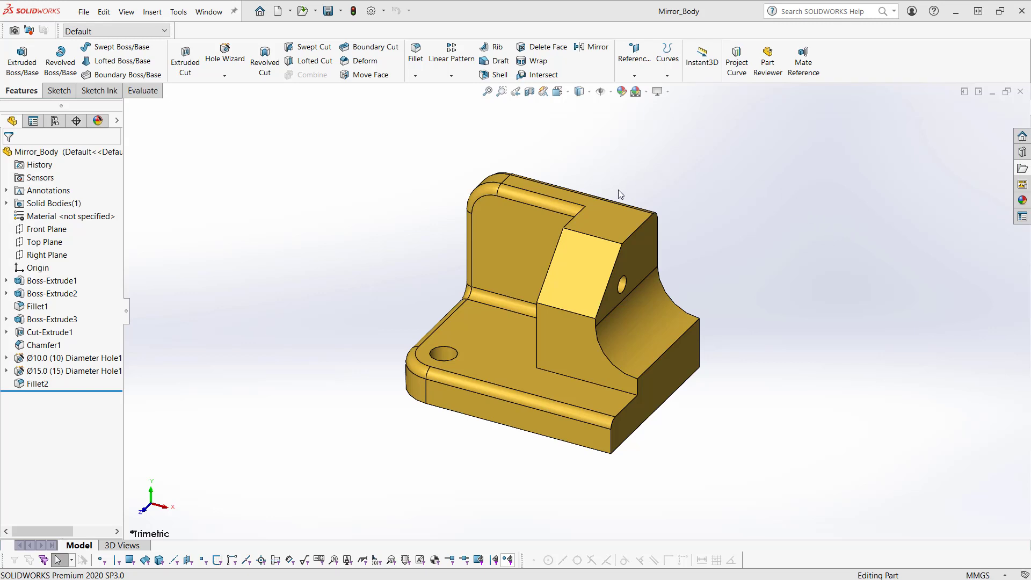
Step: Mirror the bracket about its right end face into new Part15, link broken, using MMGS units
click(694, 350)
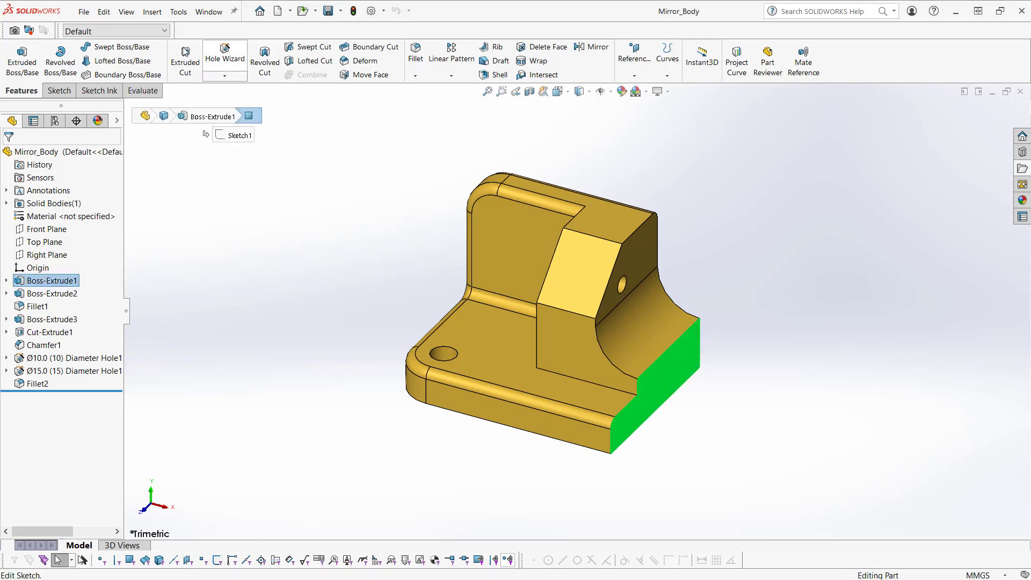
click(153, 12)
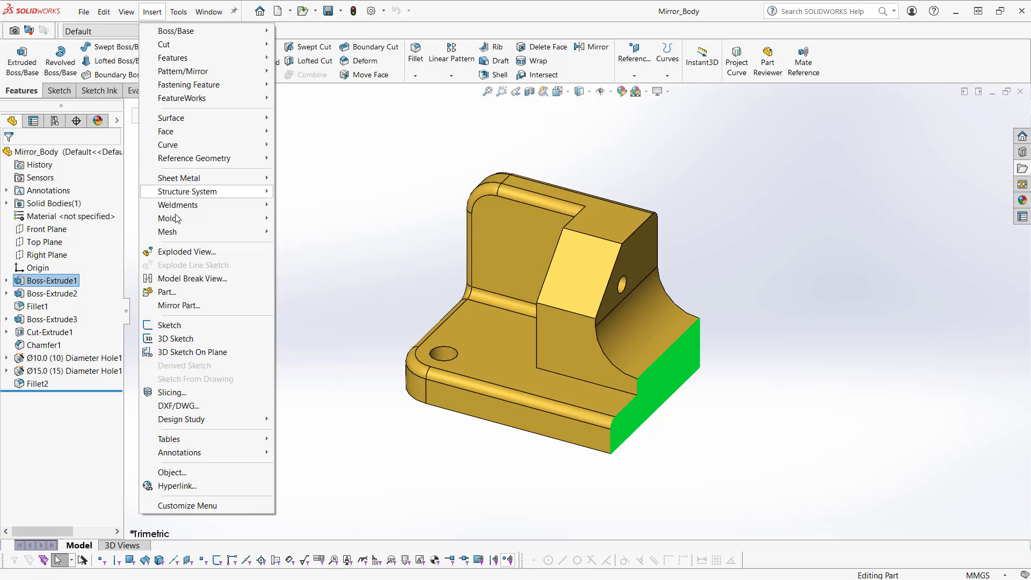
click(191, 304)
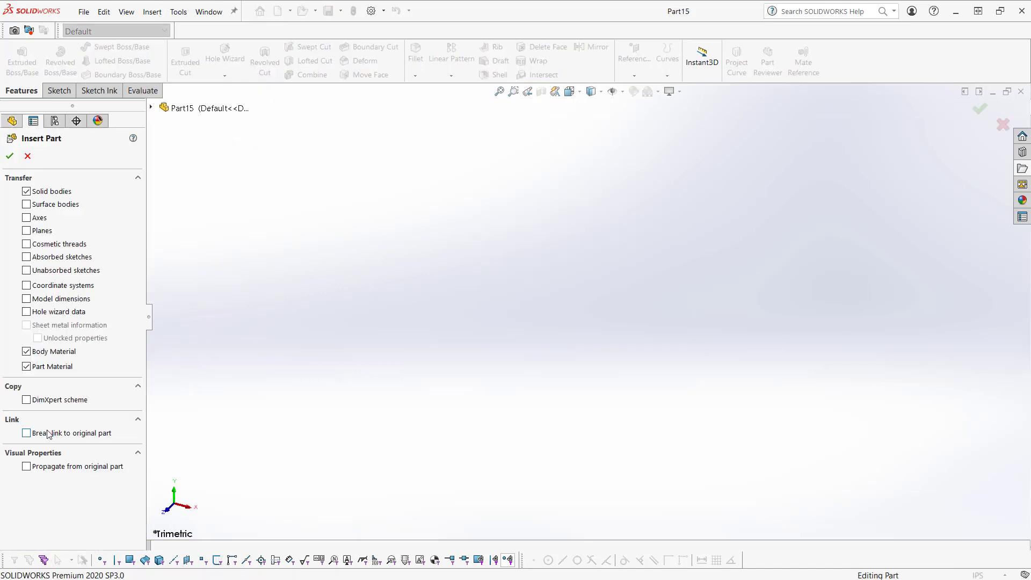
click(27, 434)
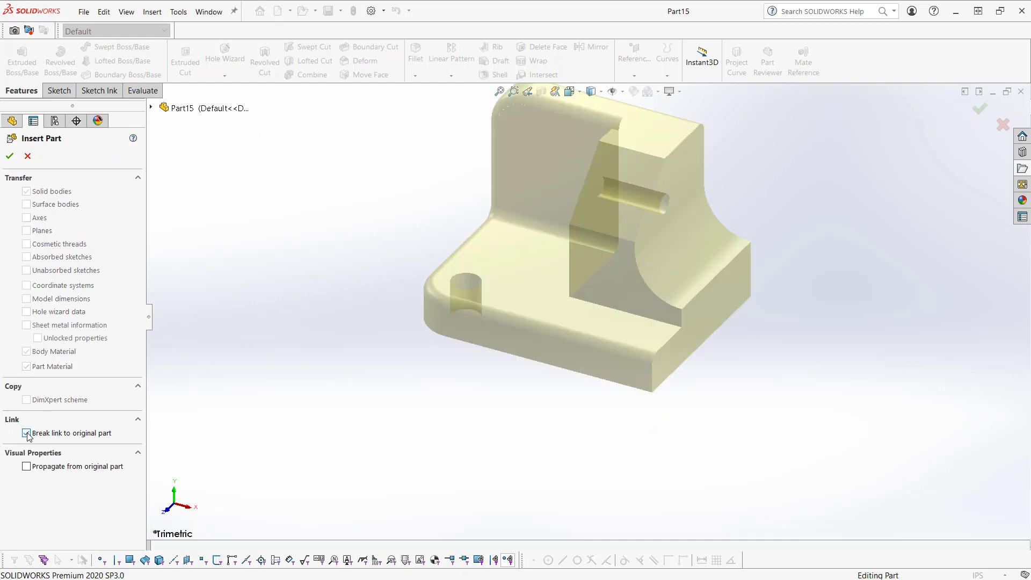
click(11, 157)
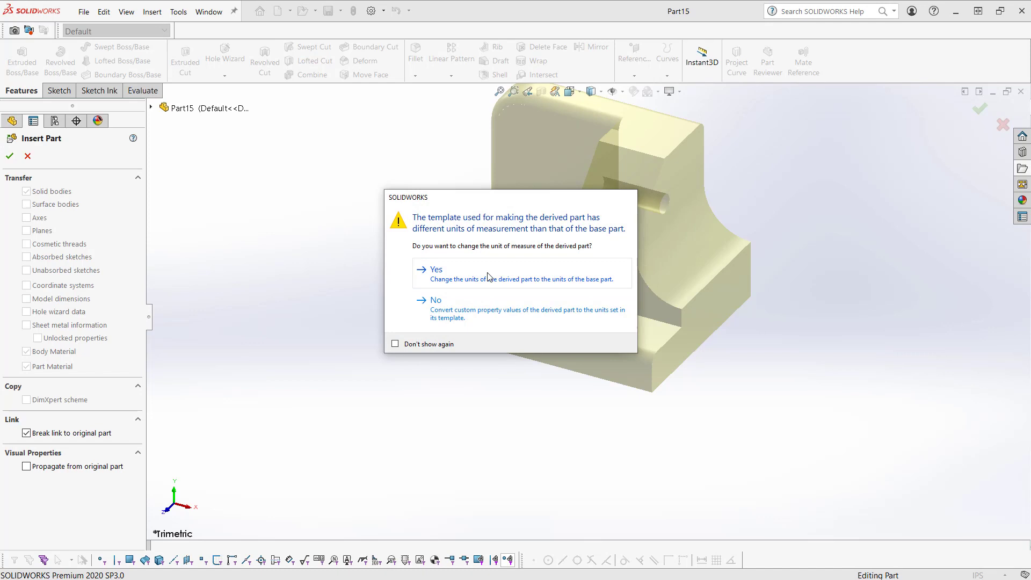
click(488, 274)
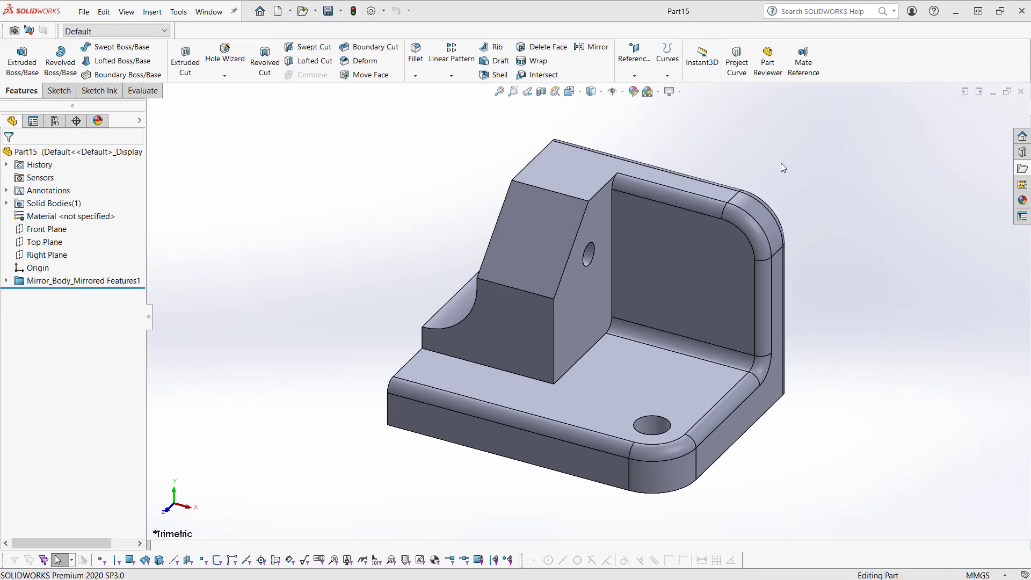
Step: Save Part15 to the Desktop under the name 'right mirror'
click(341, 12)
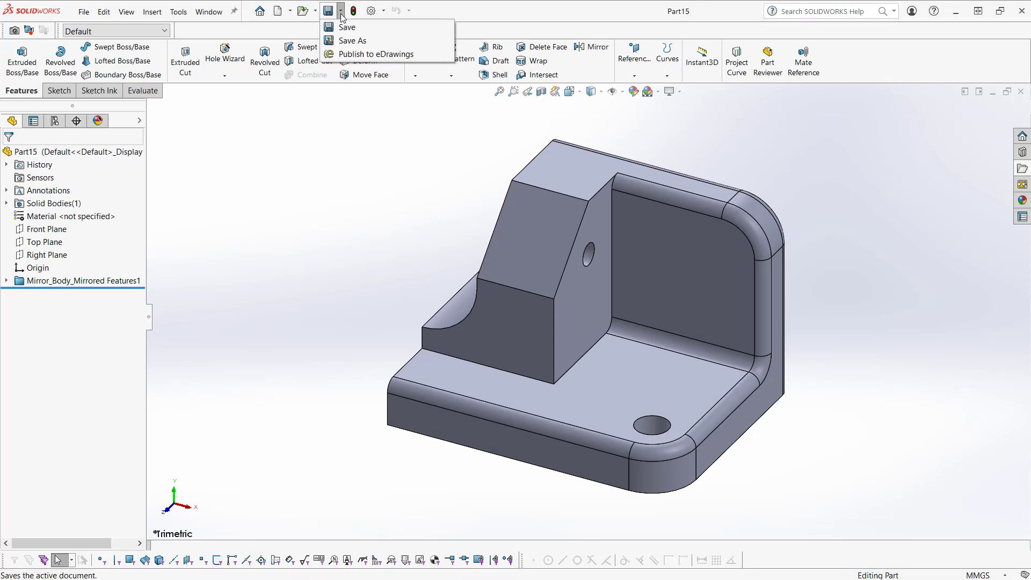
click(352, 40)
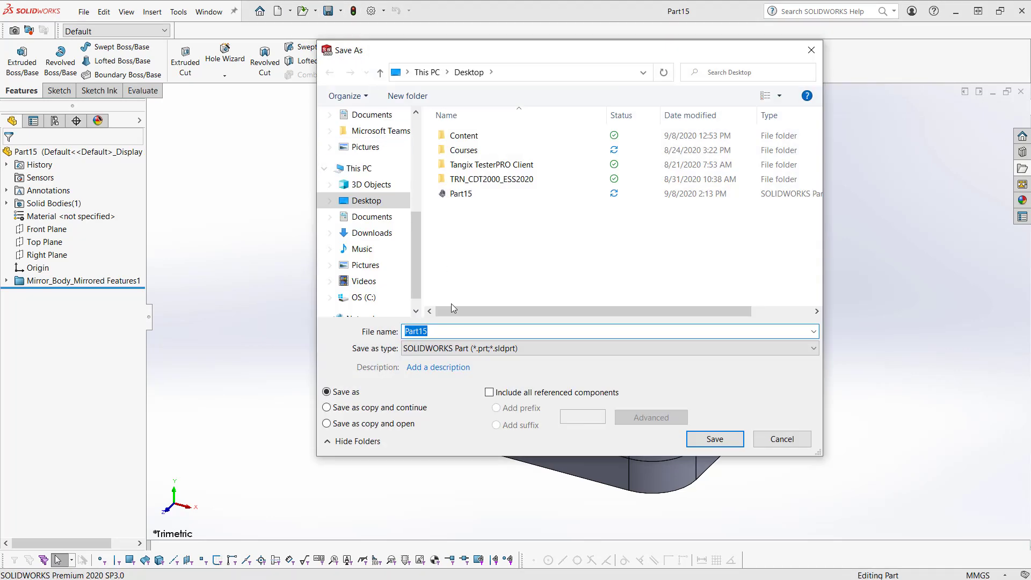
key(BackSpace)
text(right mirror)
key(Return)
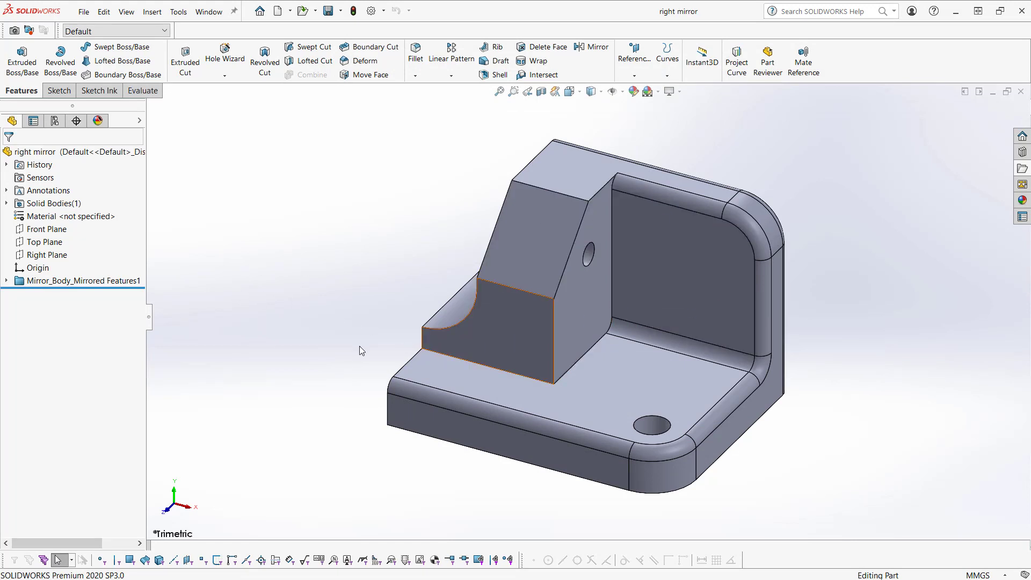
Step: Increase the mirrored bracket's Chamfer1 distance from 30 mm to 40 mm
click(7, 281)
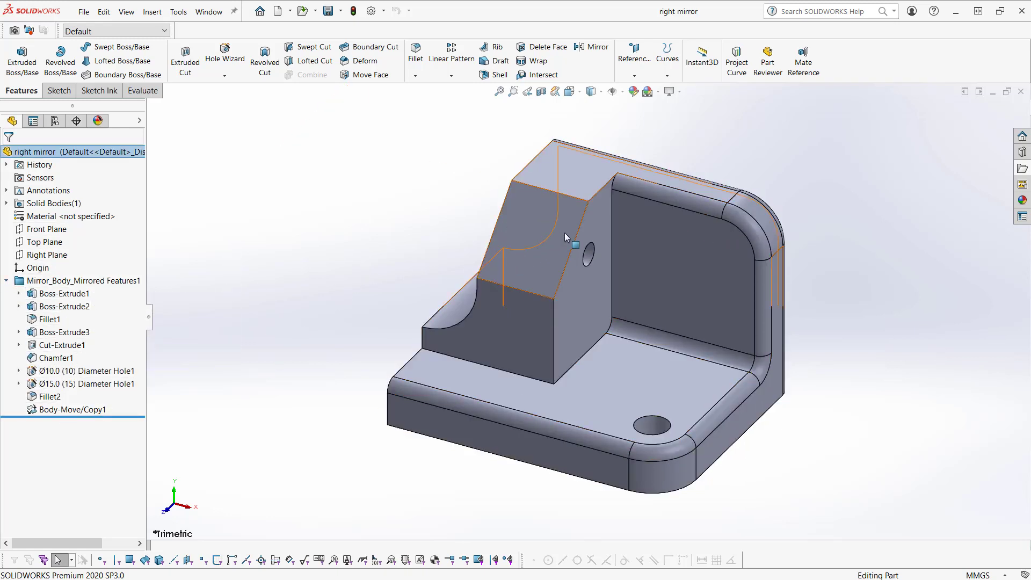
scroll(564, 255, up, 1)
right_click(563, 256)
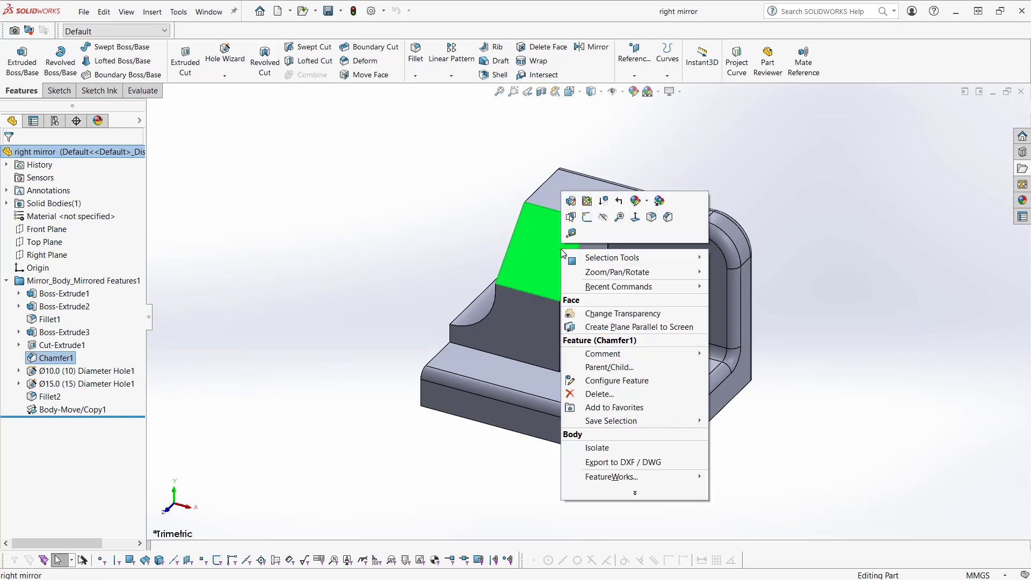
click(571, 202)
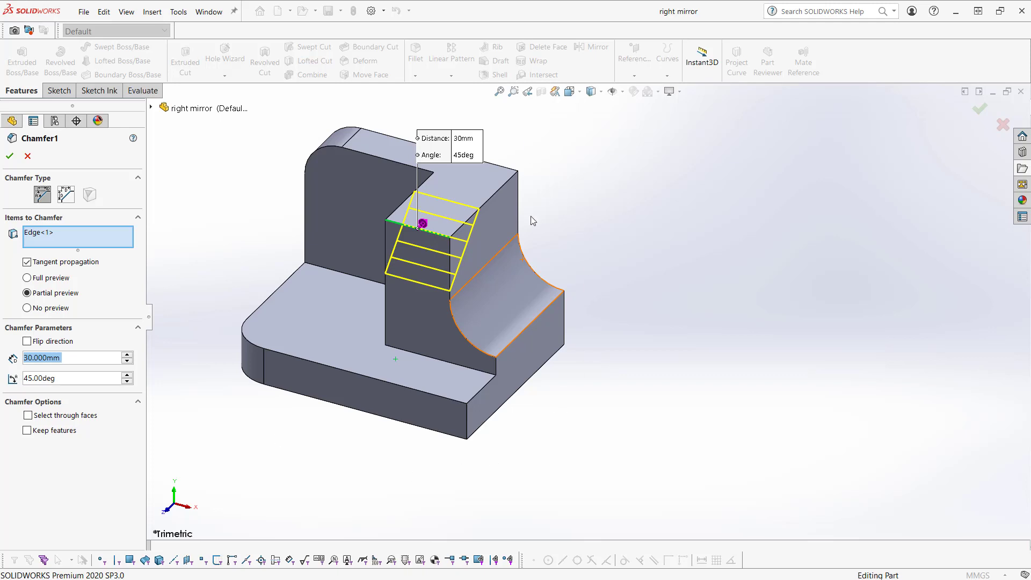
click(127, 354)
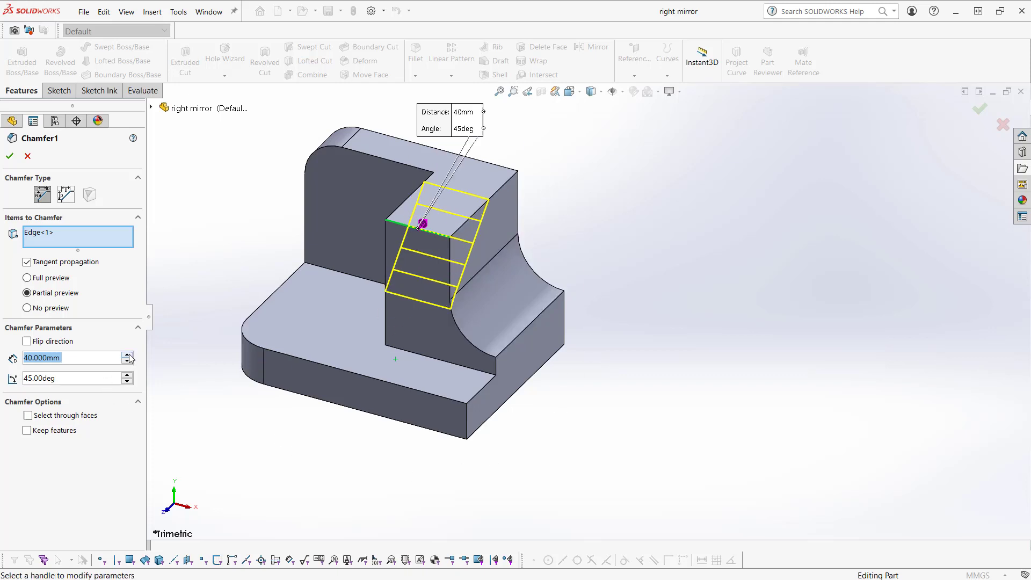
click(10, 156)
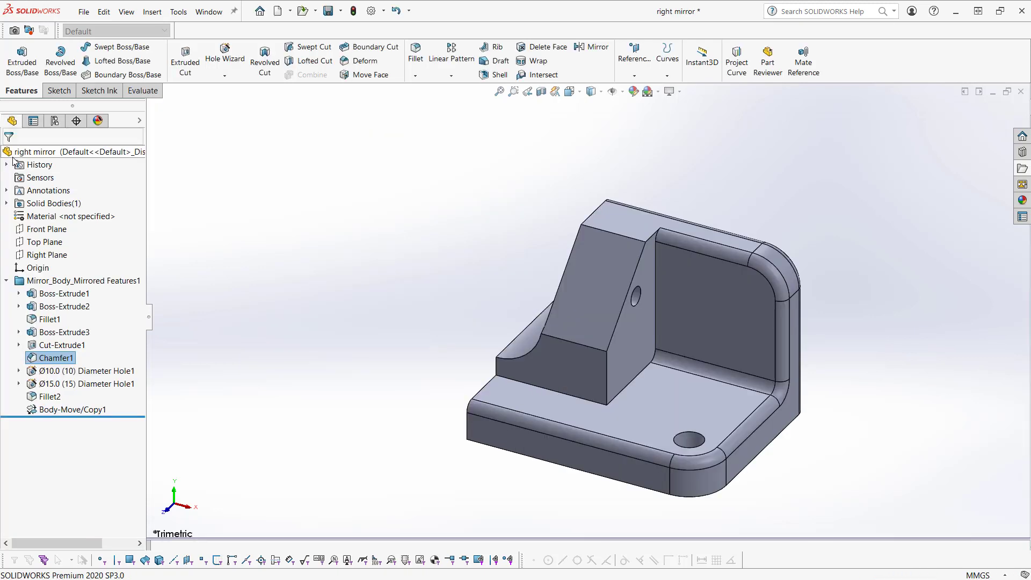
Step: Enlarge the Ø15 hole to Ø23.0
right_click(685, 438)
click(694, 280)
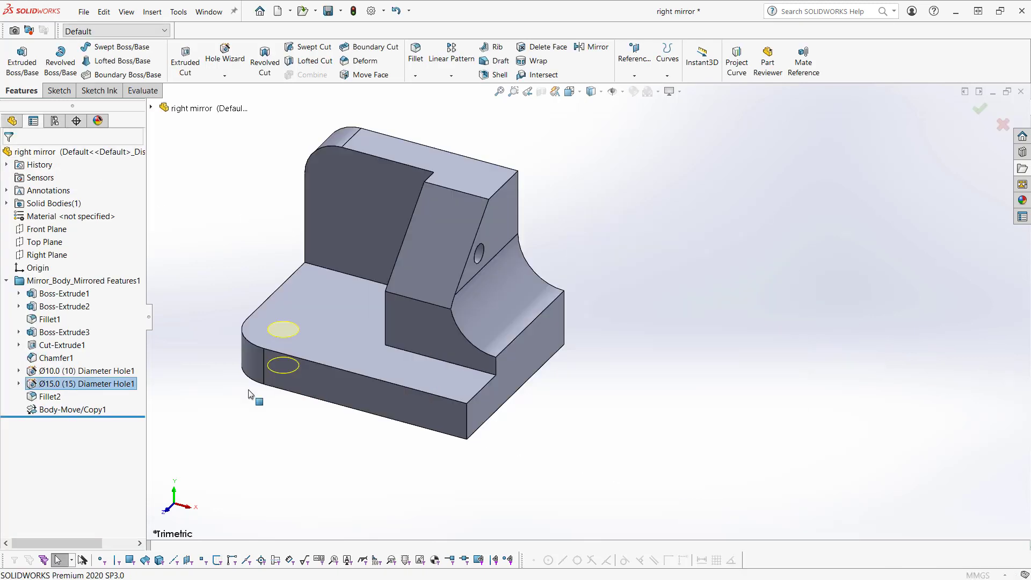
click(69, 441)
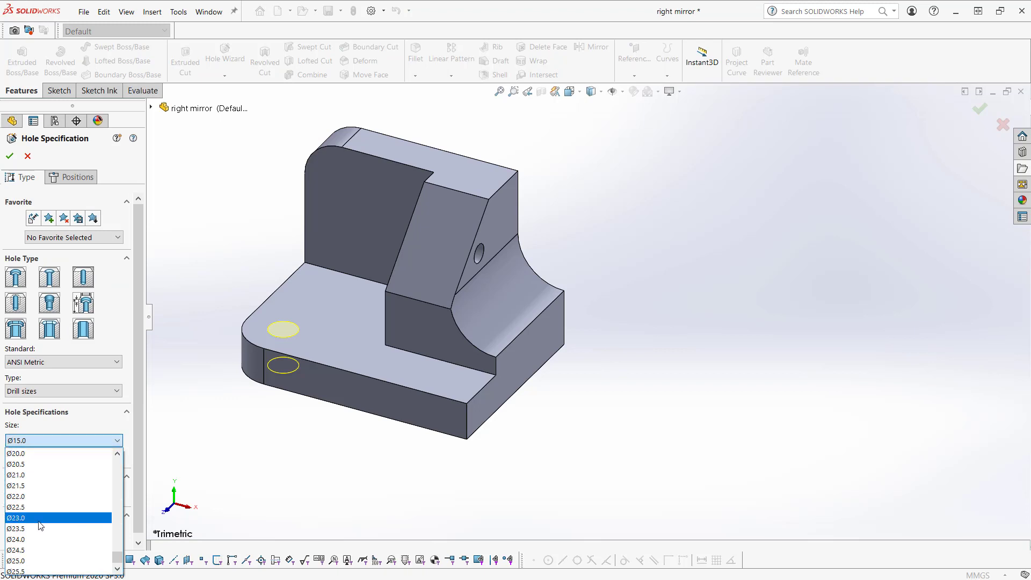
click(39, 517)
click(9, 156)
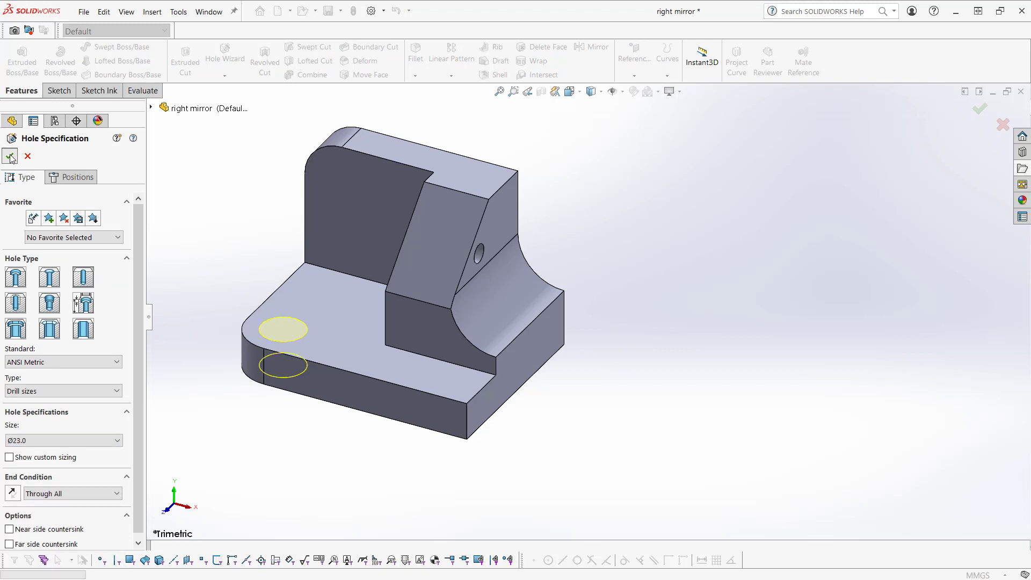
Step: Change Boss-Extrude3's sketch width from 60 to 85 mm, rebuild, and save right mirror
right_click(622, 345)
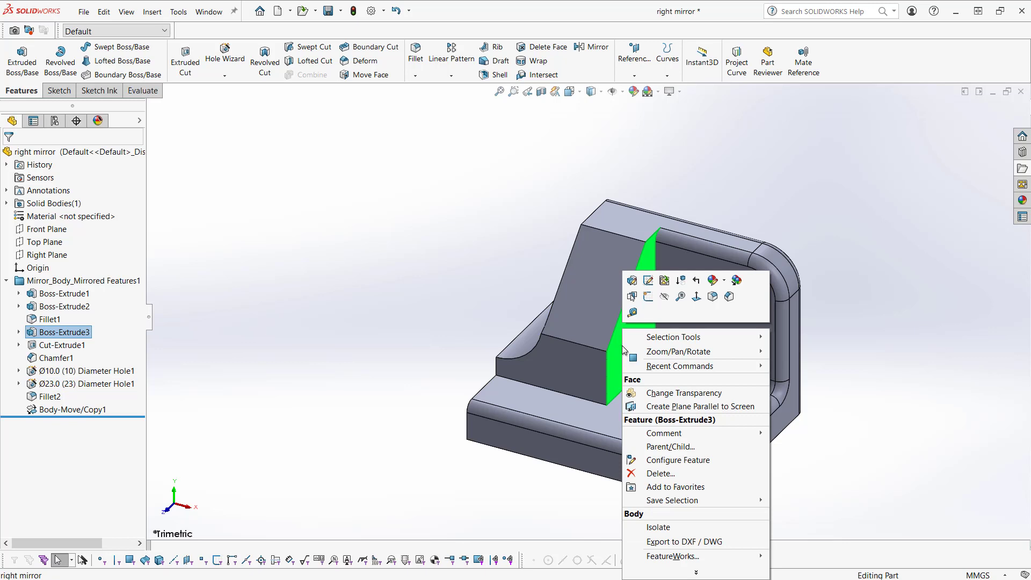
click(647, 280)
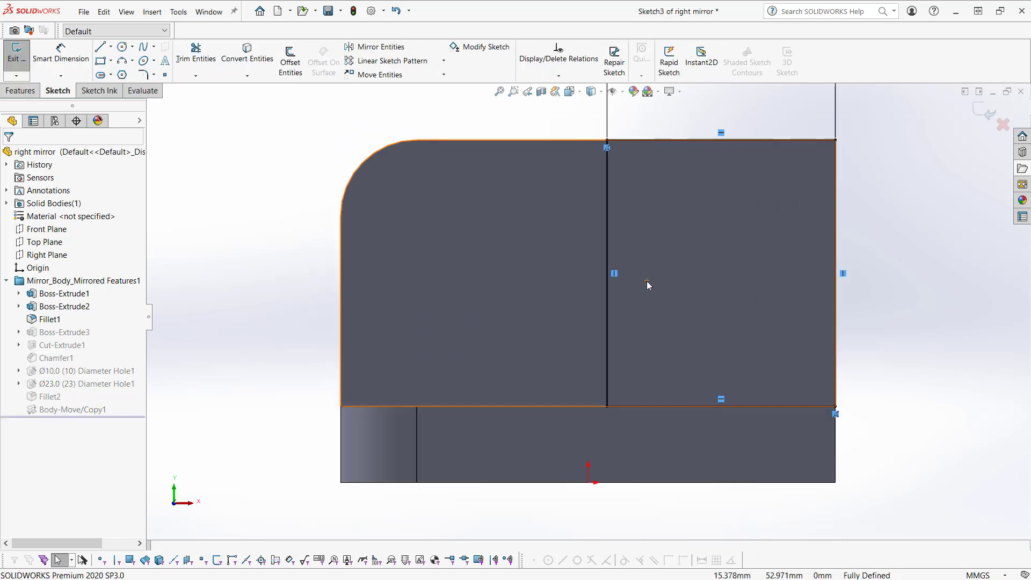
double_click(646, 185)
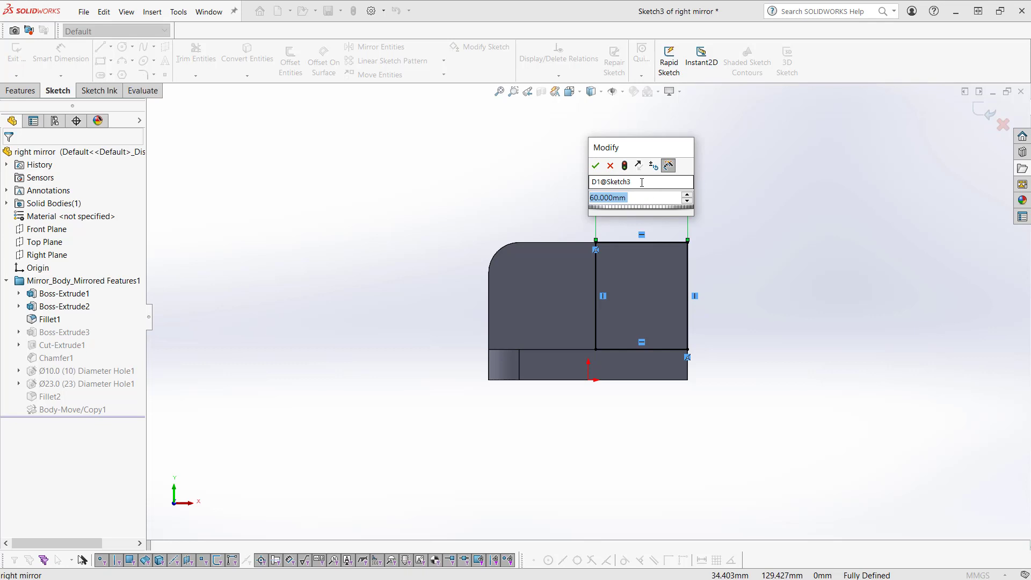
text(85)
key(Return)
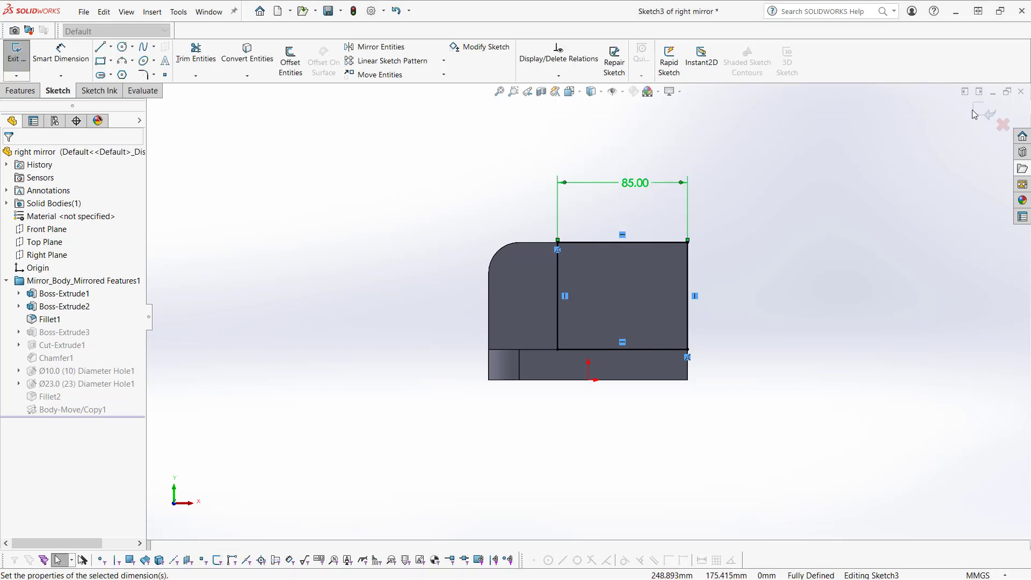
click(988, 114)
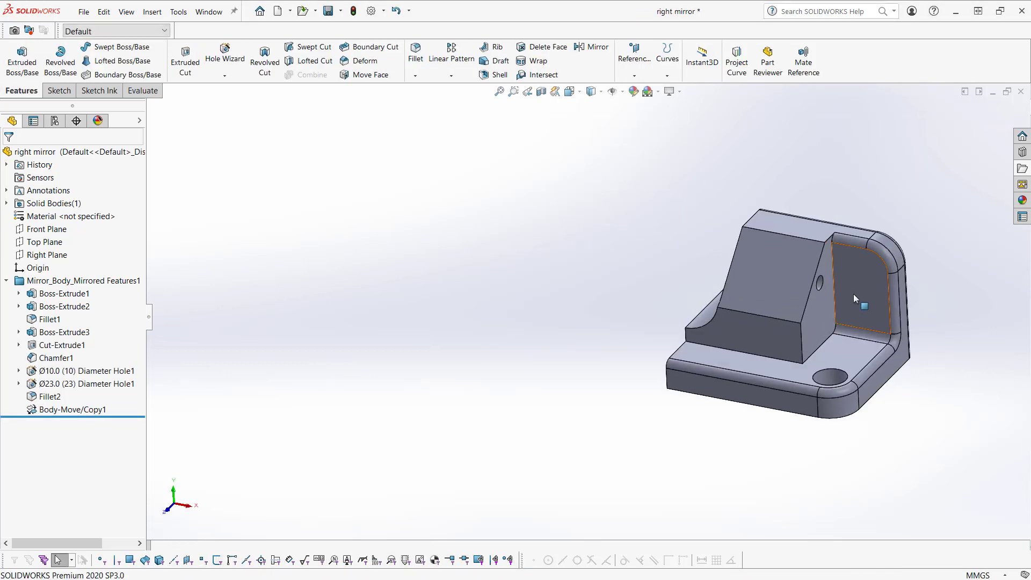
click(329, 11)
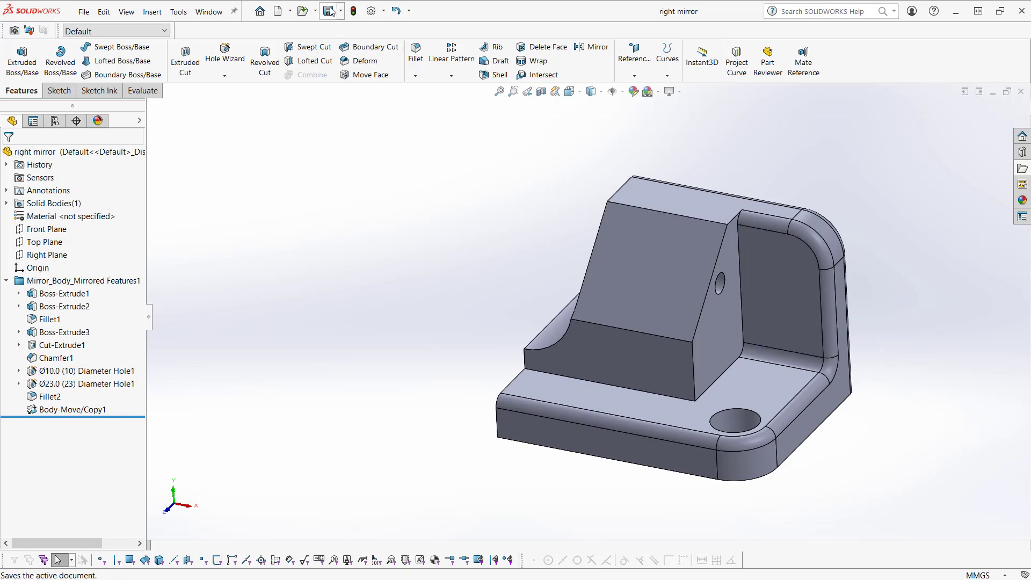
Step: Insert the right mirror part into Mirror_Body at the origin as a second body
key(ctrl+Tab)
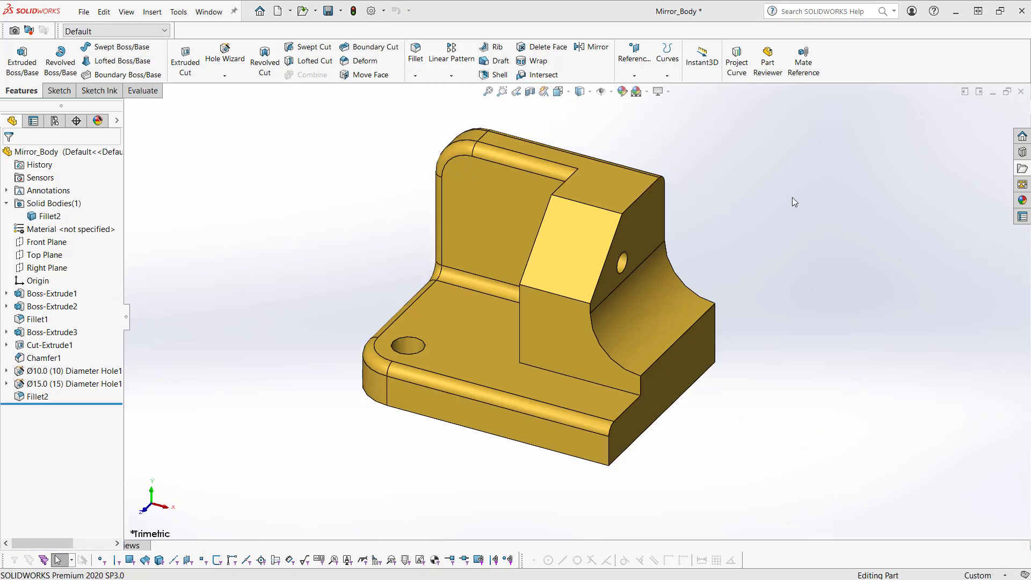
click(151, 12)
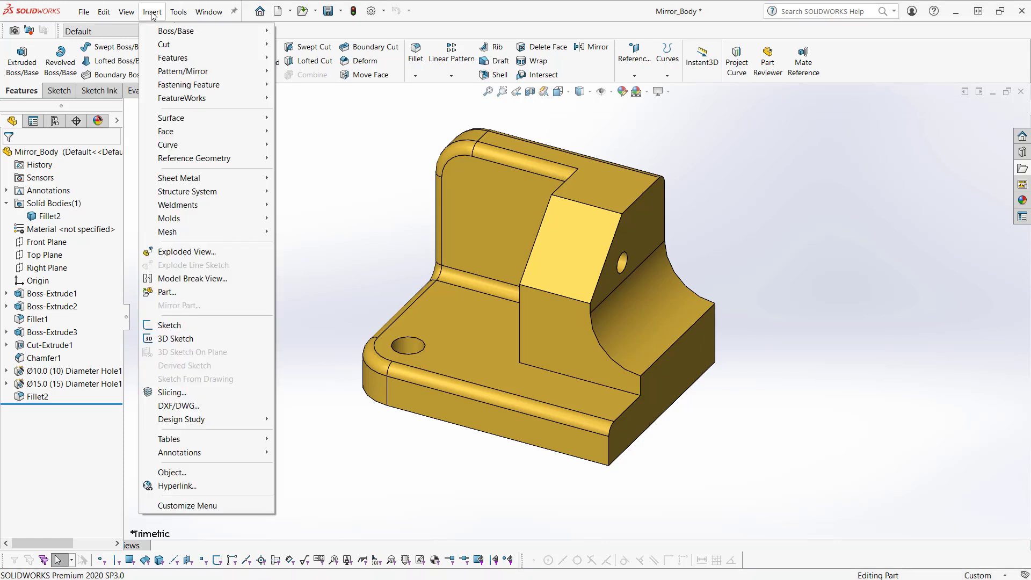
click(166, 290)
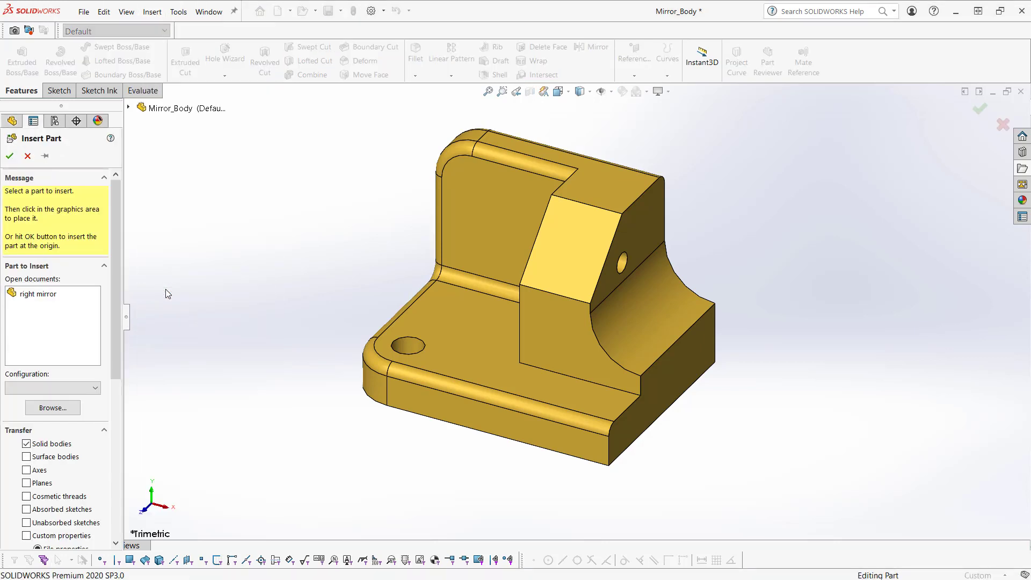
click(33, 297)
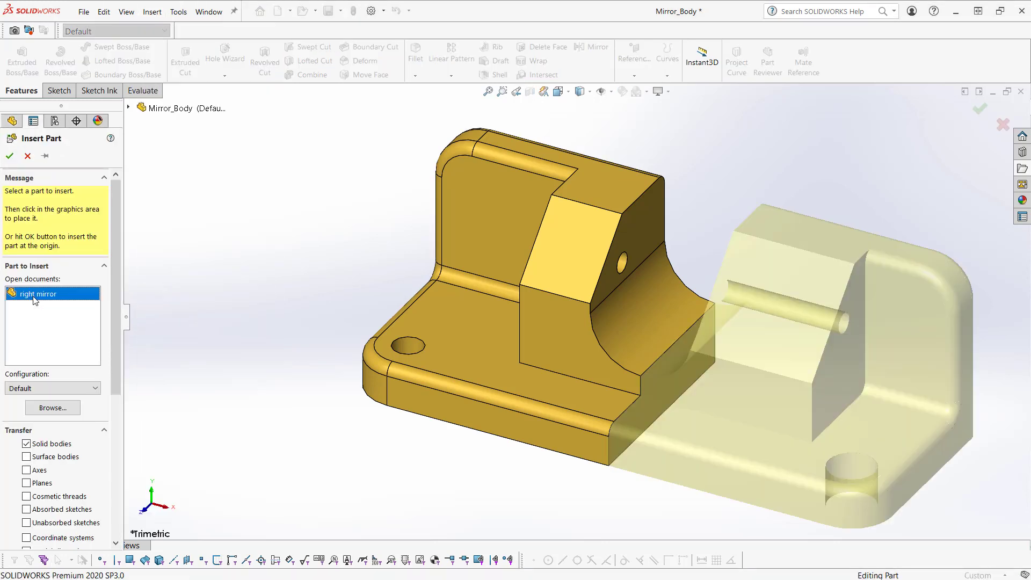
click(11, 156)
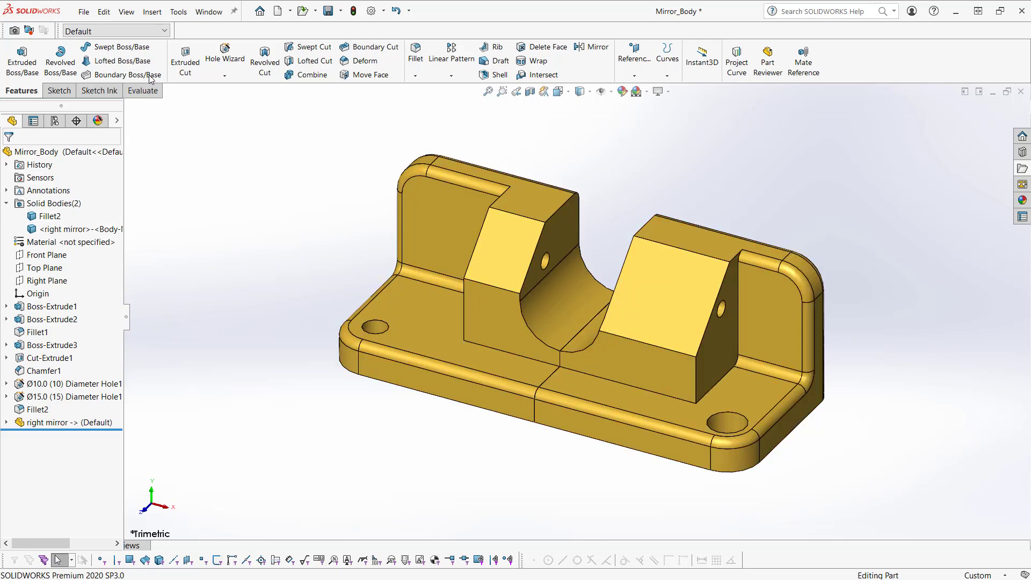
Step: Combine the original bracket and right mirror bodies with Add into Combine5
click(150, 13)
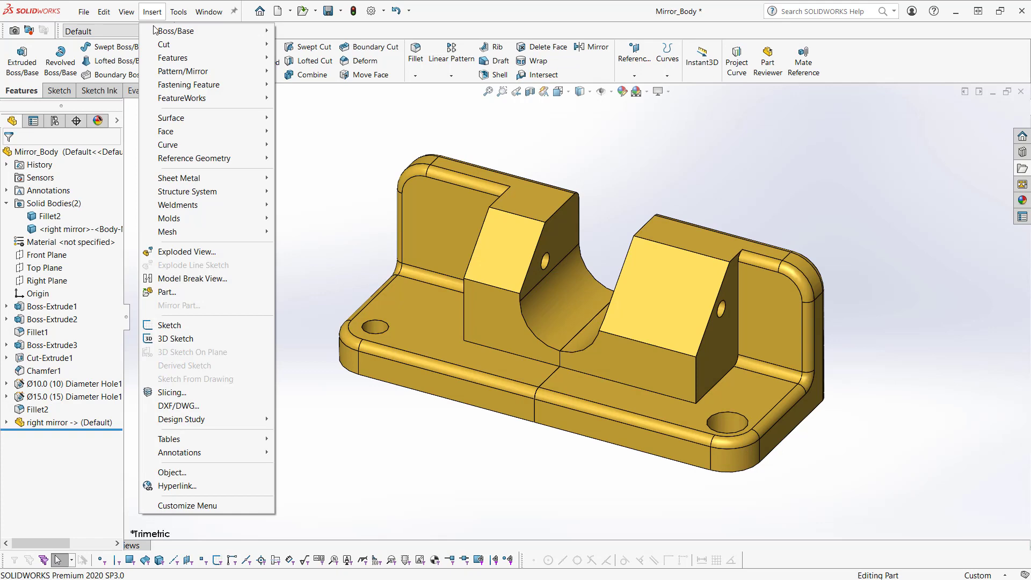
mouse_move(178, 59)
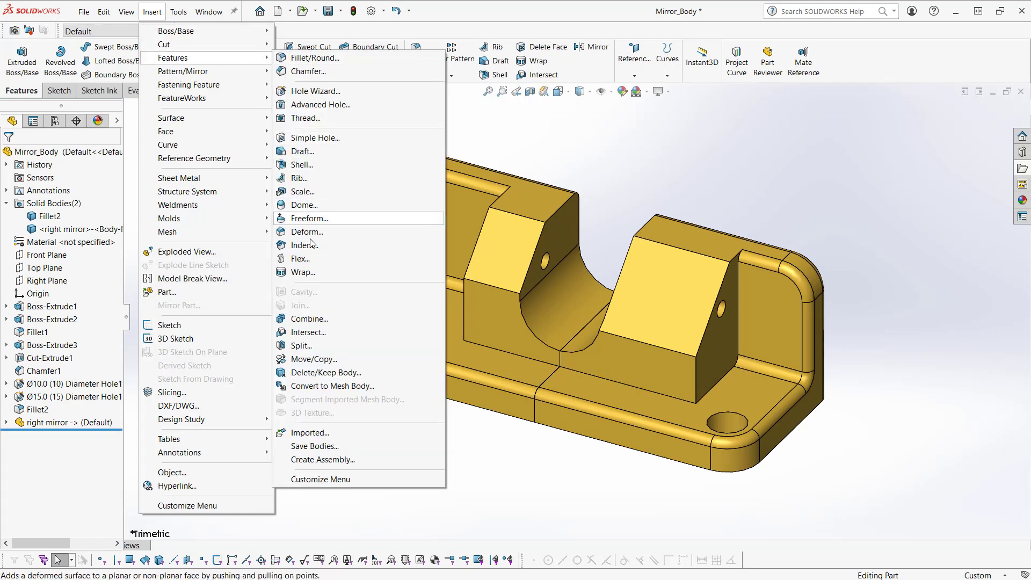
click(309, 321)
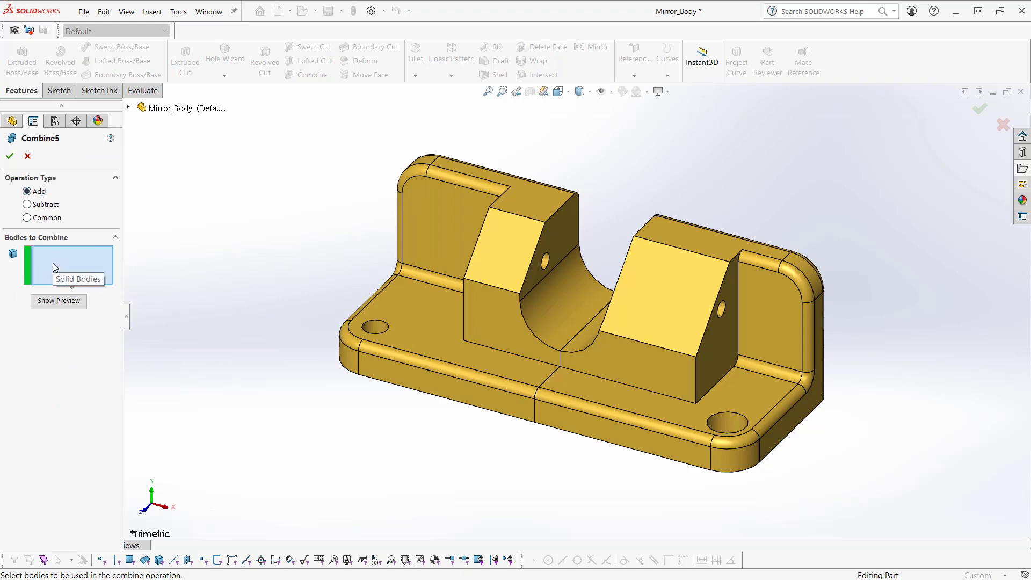
click(430, 218)
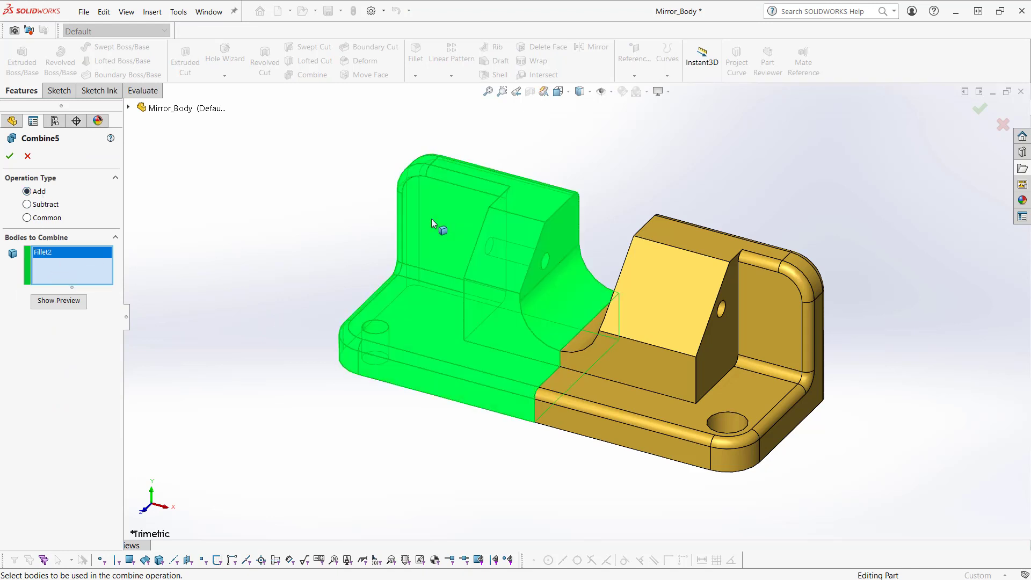
click(666, 282)
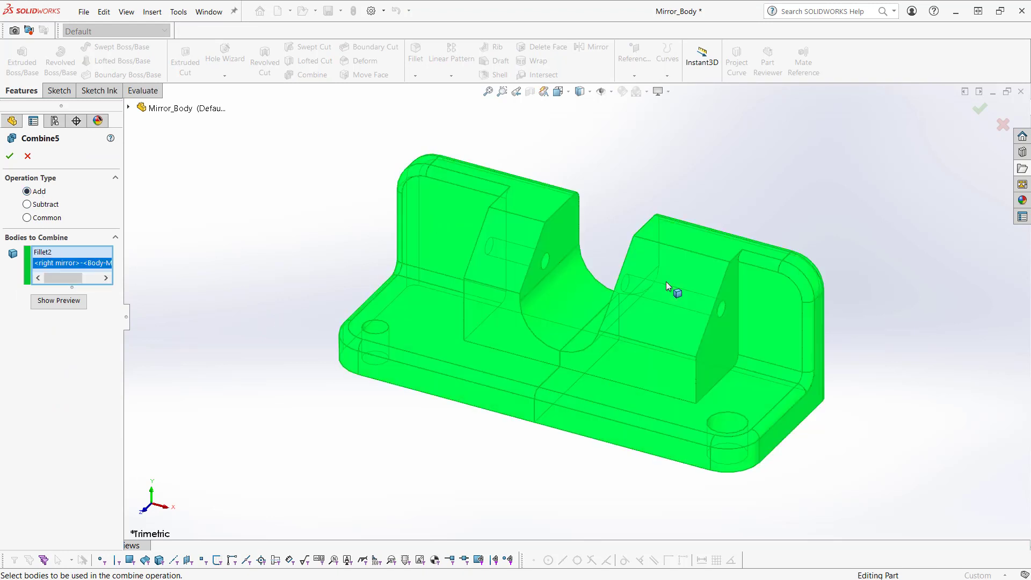
click(11, 156)
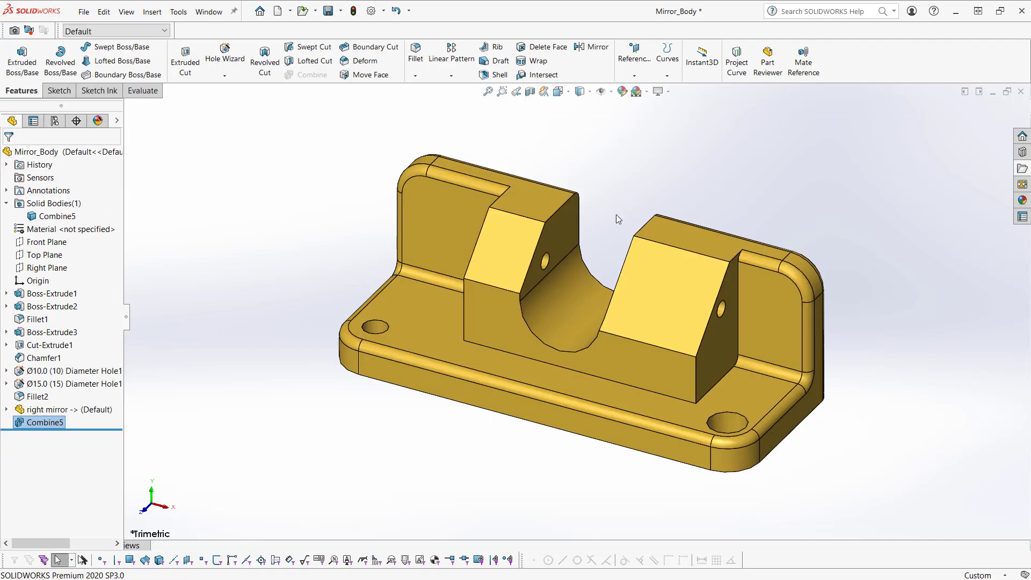
mouse_move(617, 214)
middle_down()
mouse_move(651, 193)
mouse_move(672, 197)
mouse_move(621, 205)
middle_up()
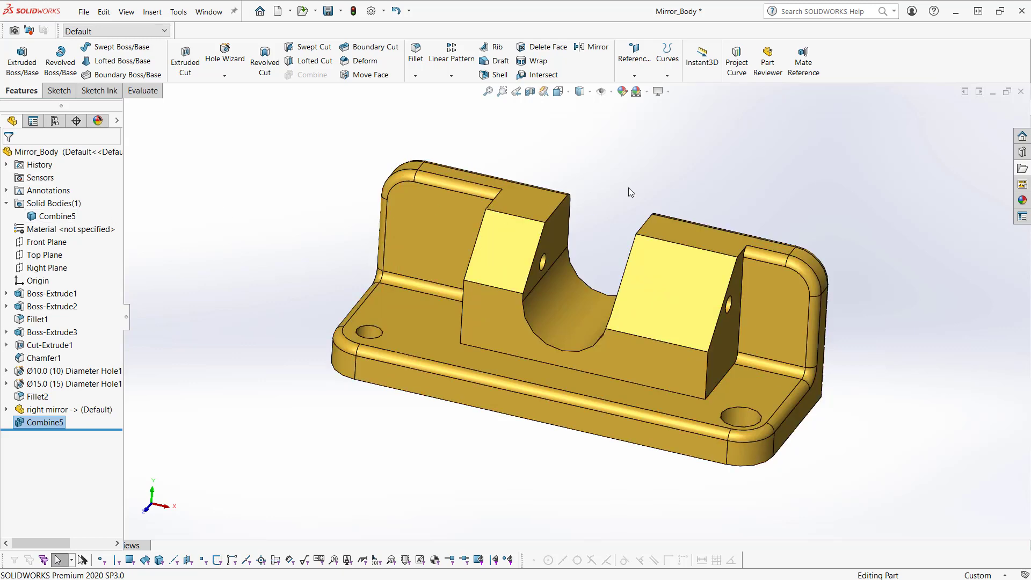
middle_drag(628, 188, 626, 175)
key(Escape)
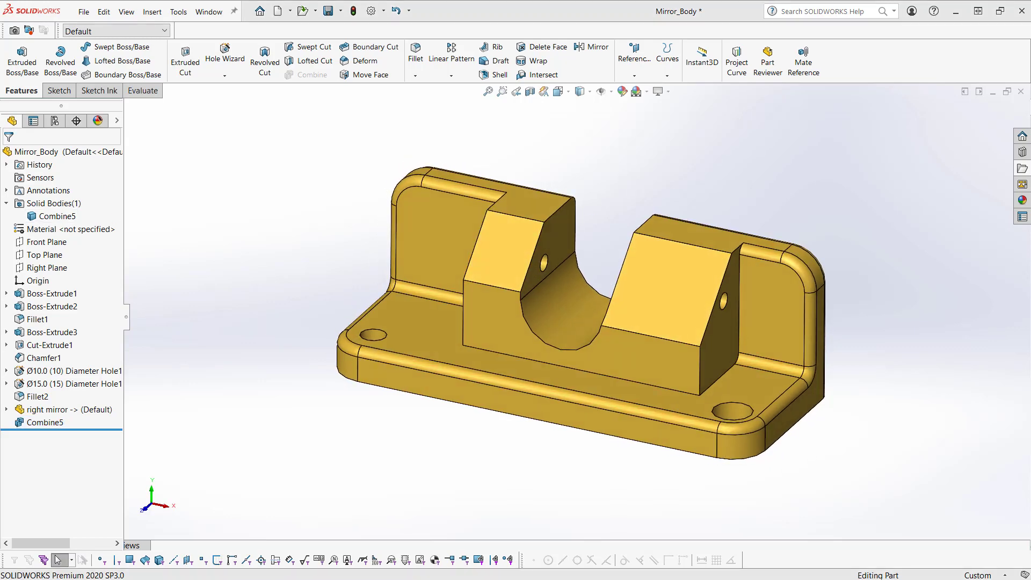